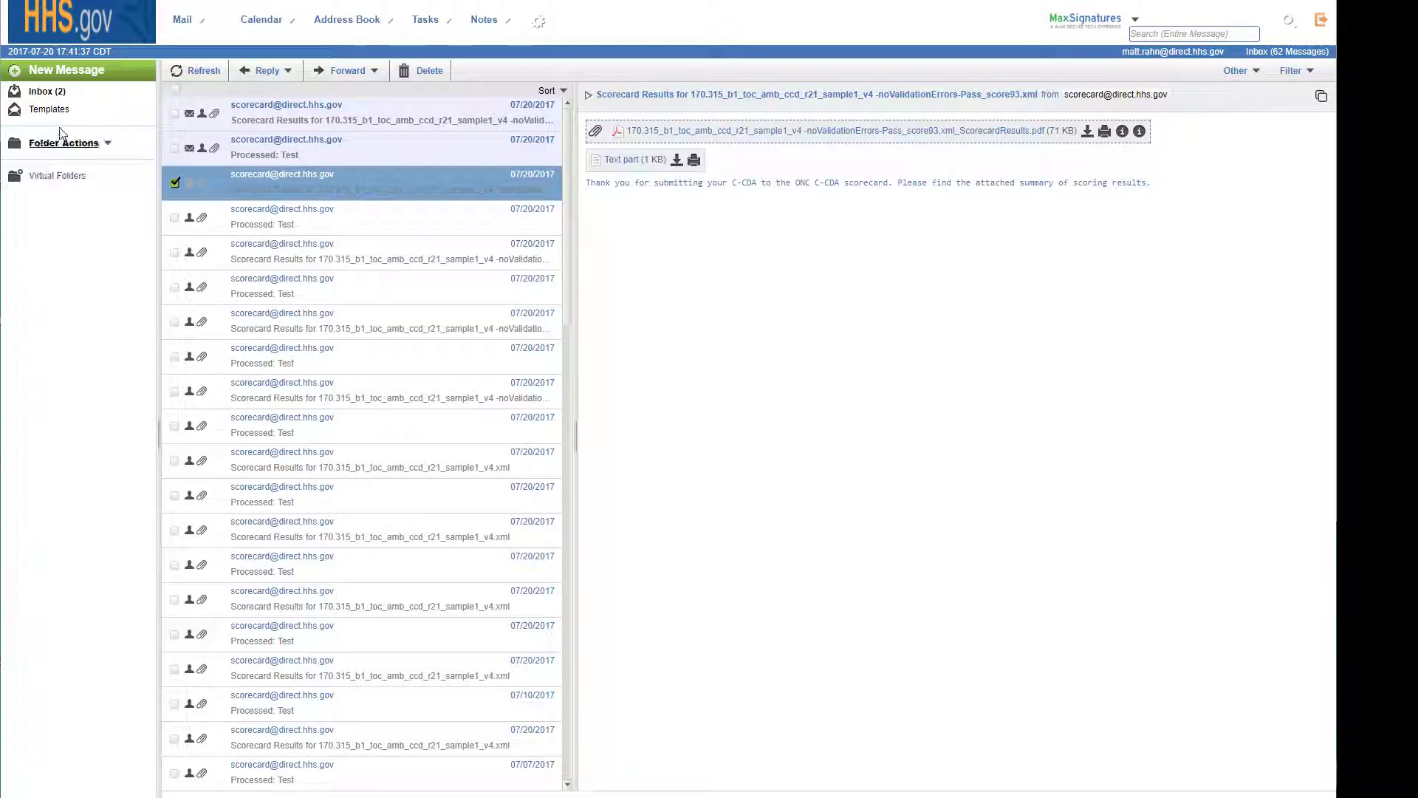
Start a new message and attach the C-CDA sample XML file.
{"action": "left_click", "coordinate": [75, 73]}
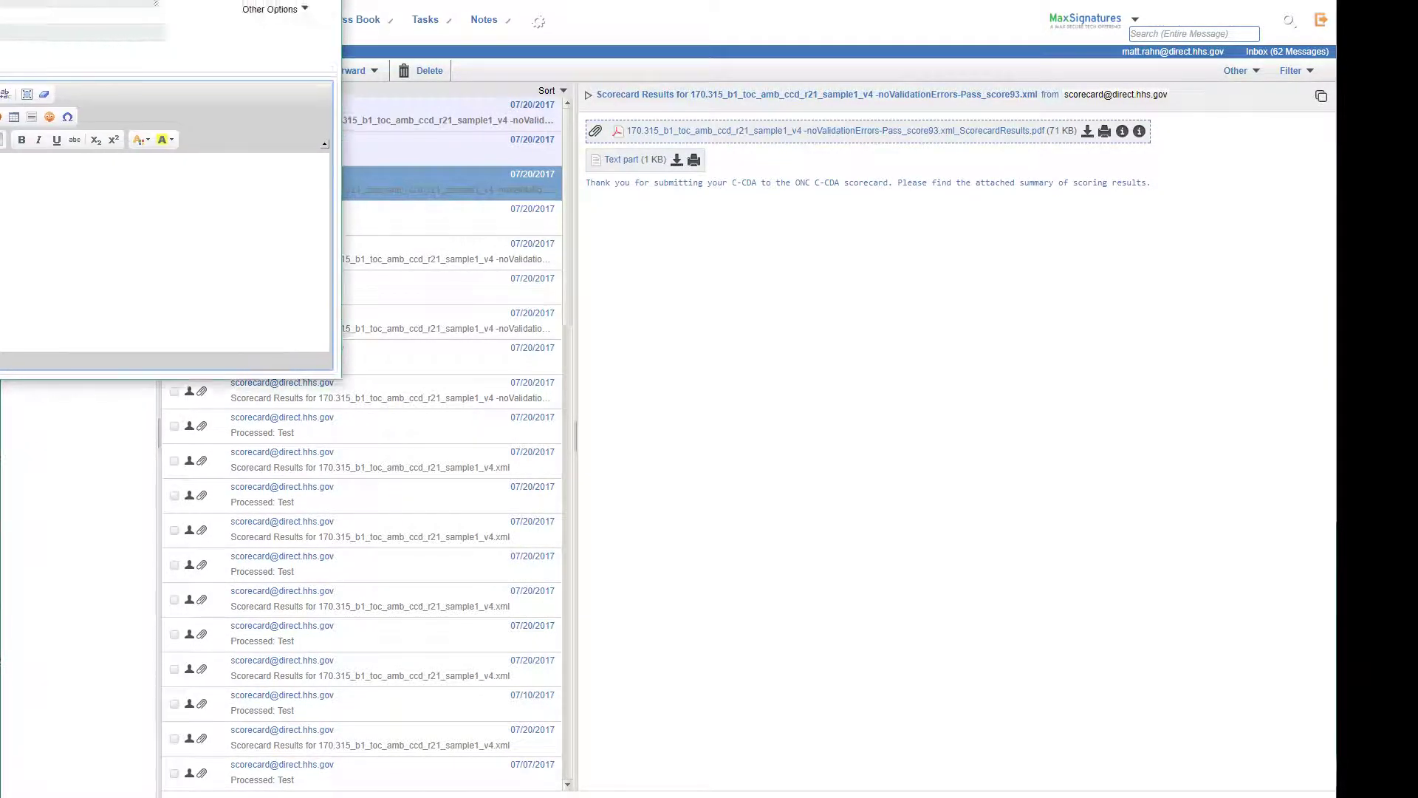
{"action": "left_click_drag", "start_coordinate": [431, 26], "coordinate": [487, 53]}
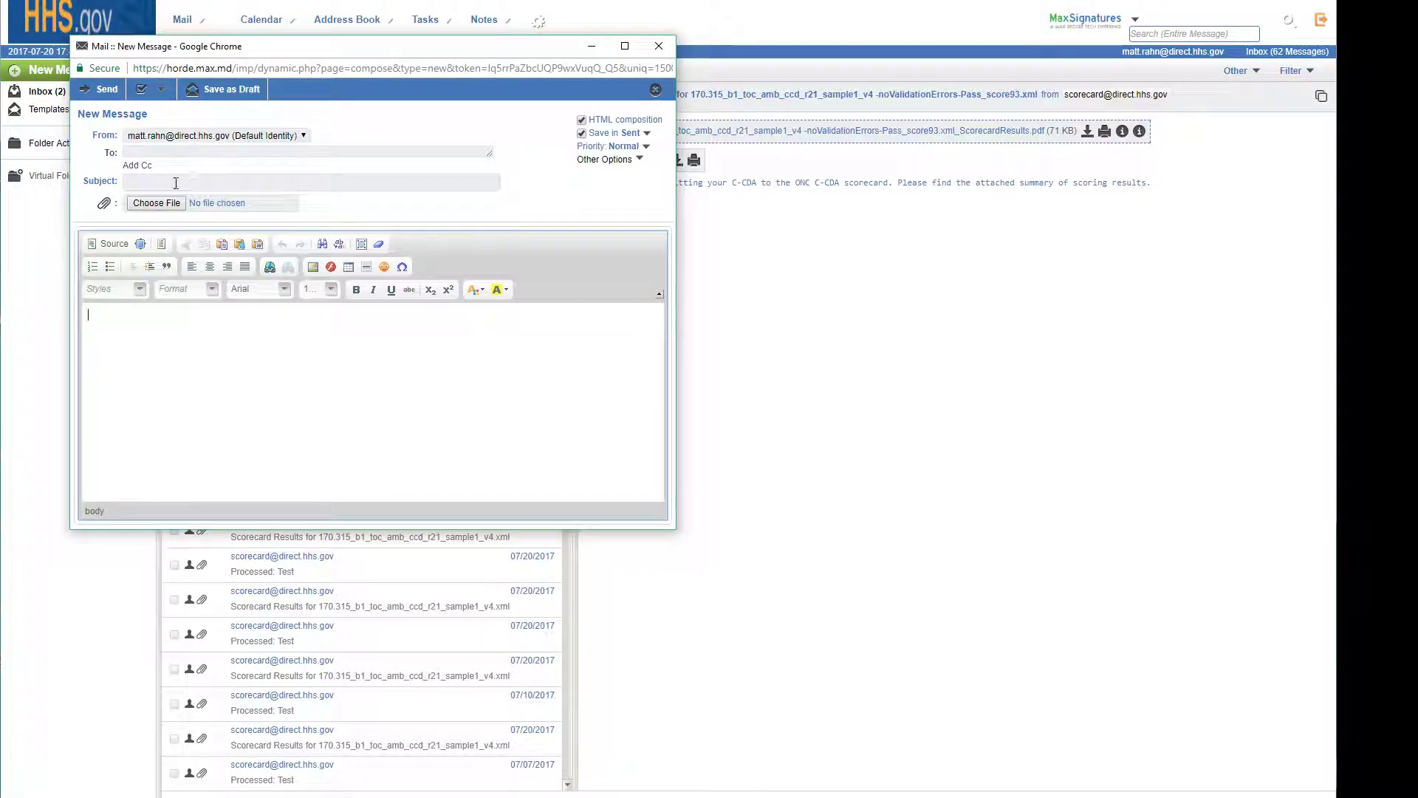
{"action": "left_click", "coordinate": [155, 203]}
{"action": "left_click", "coordinate": [273, 168]}
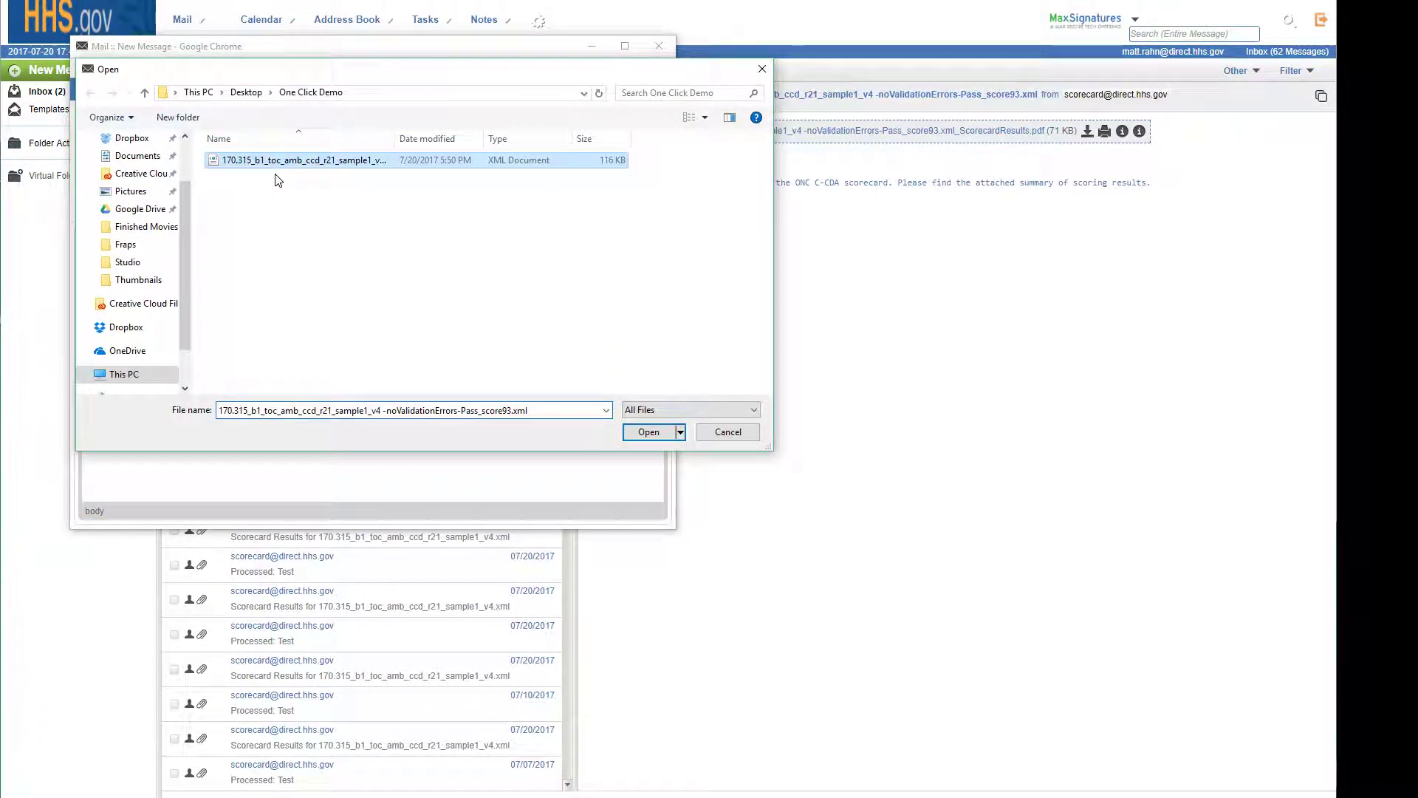
{"action": "left_click", "coordinate": [647, 432]}
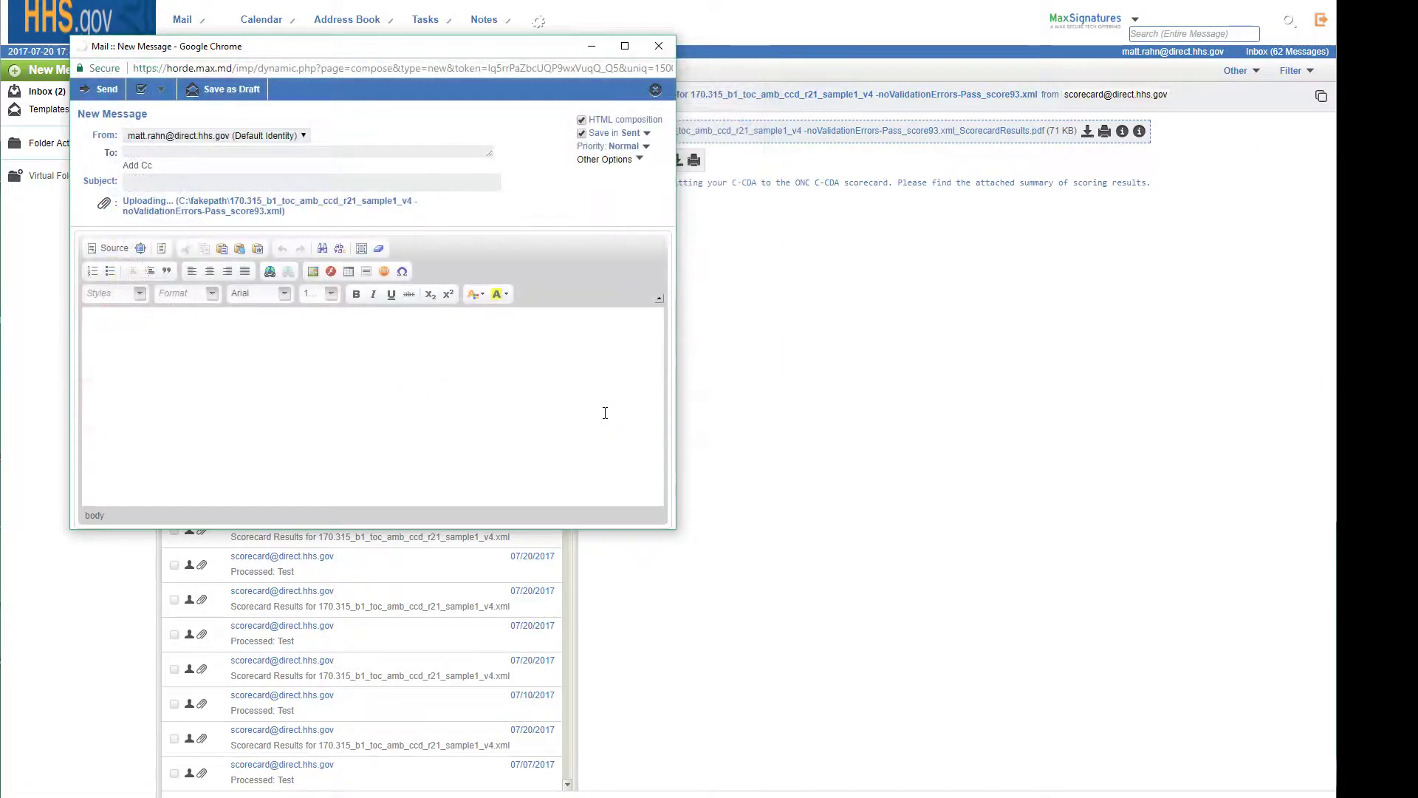
Address it to the suggested scorecard recipient, enter subject 'Test', and send.
{"action": "left_click", "coordinate": [323, 152]}
{"action": "type", "text": "scorecard"}
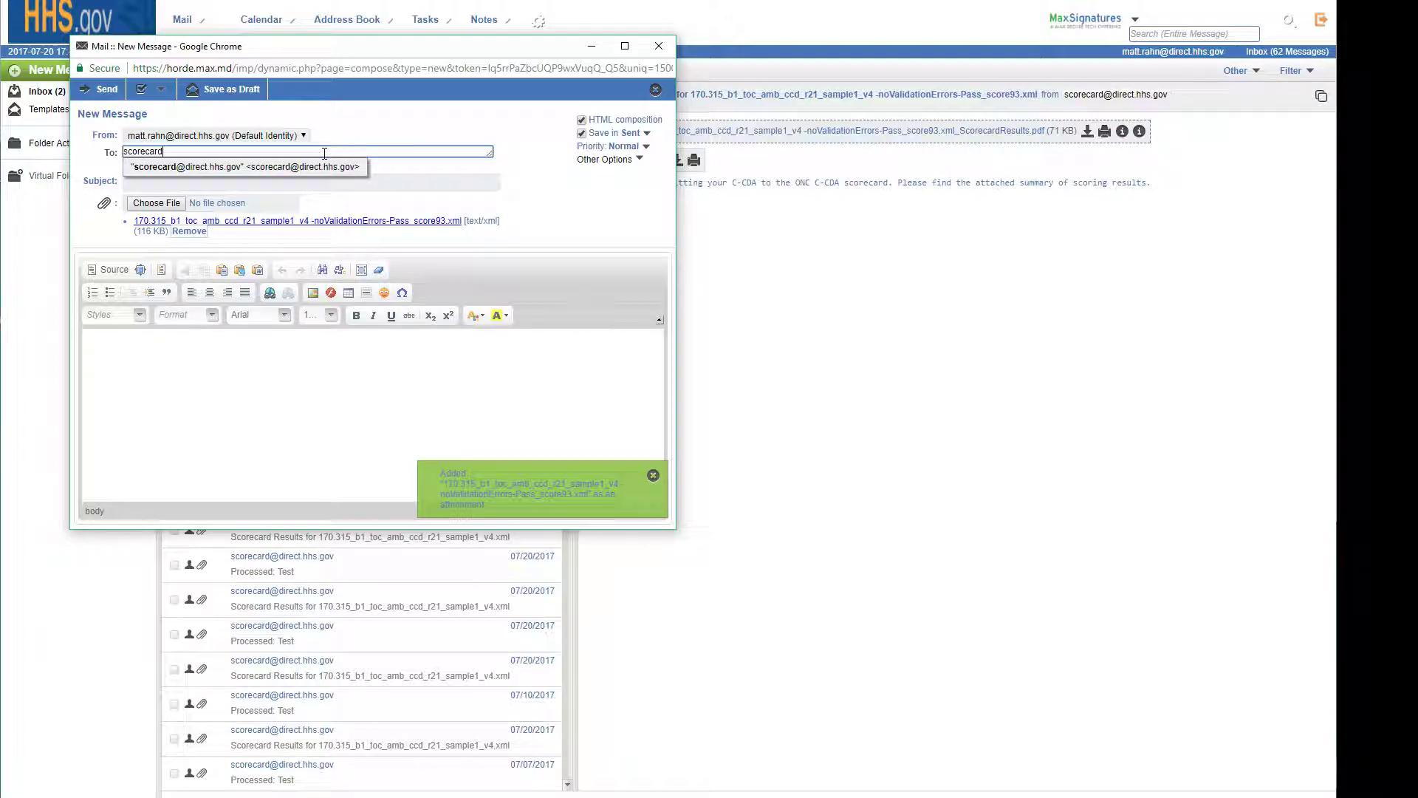
{"action": "left_click", "coordinate": [322, 166]}
{"action": "left_click", "coordinate": [322, 181]}
{"action": "type", "text": "Test"}
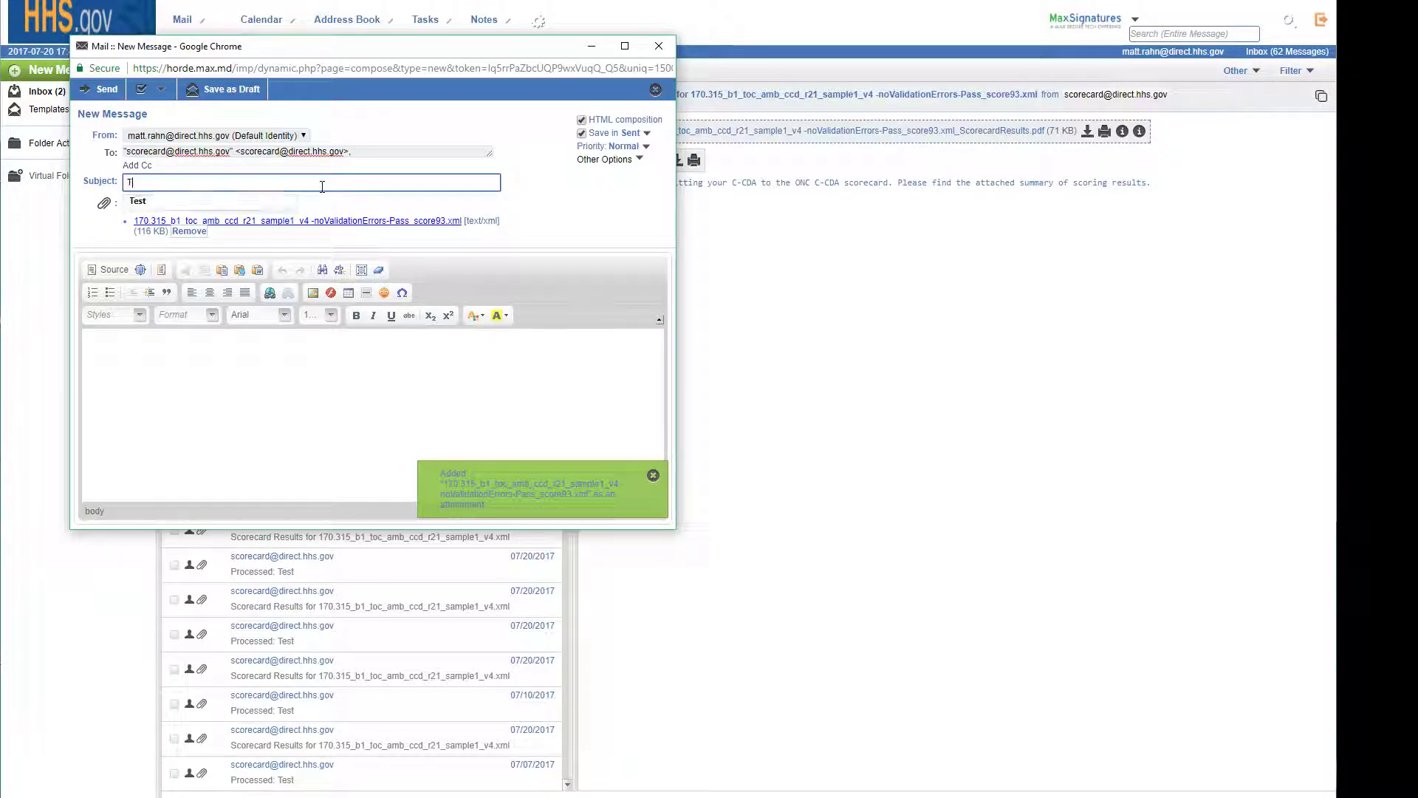
{"action": "left_click", "coordinate": [265, 201]}
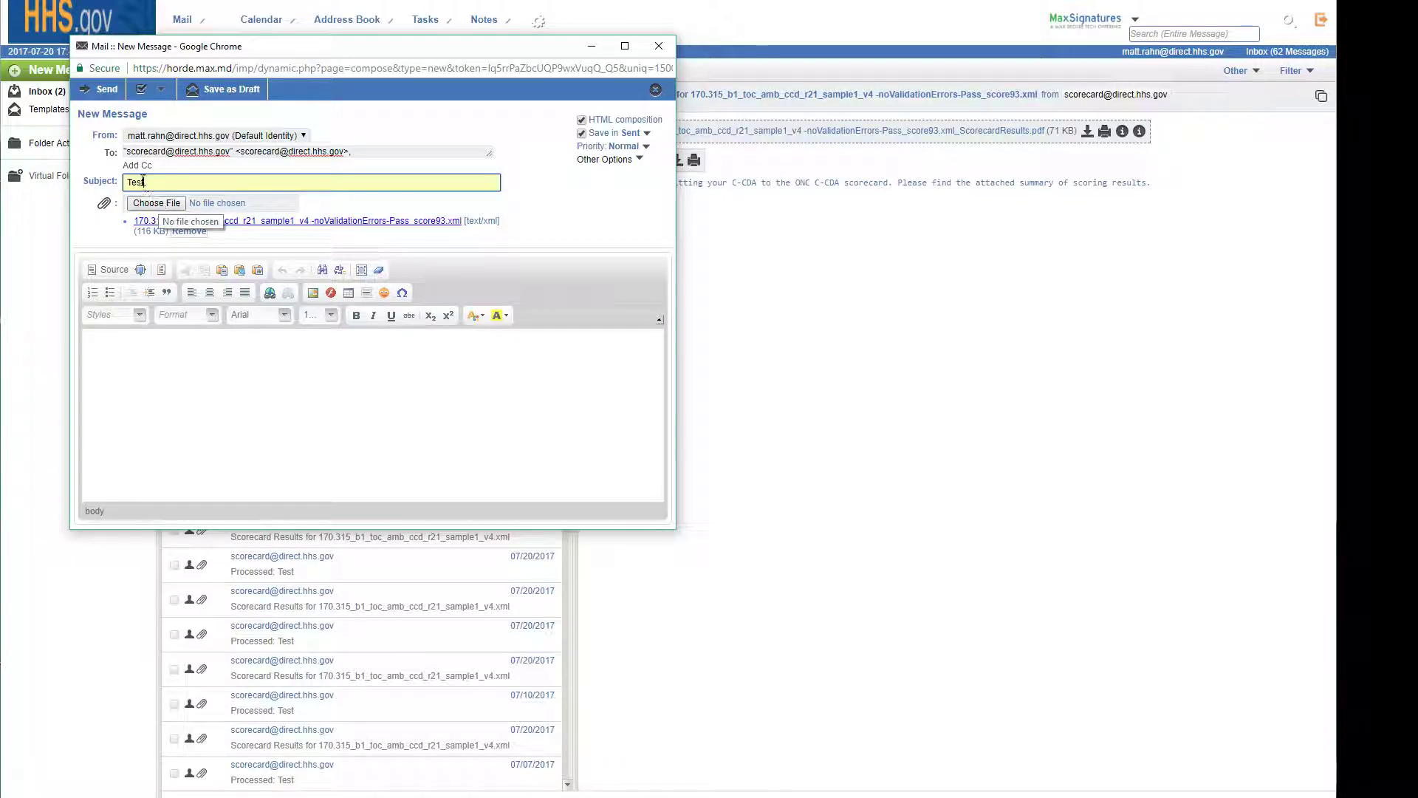
{"action": "left_click", "coordinate": [102, 98]}
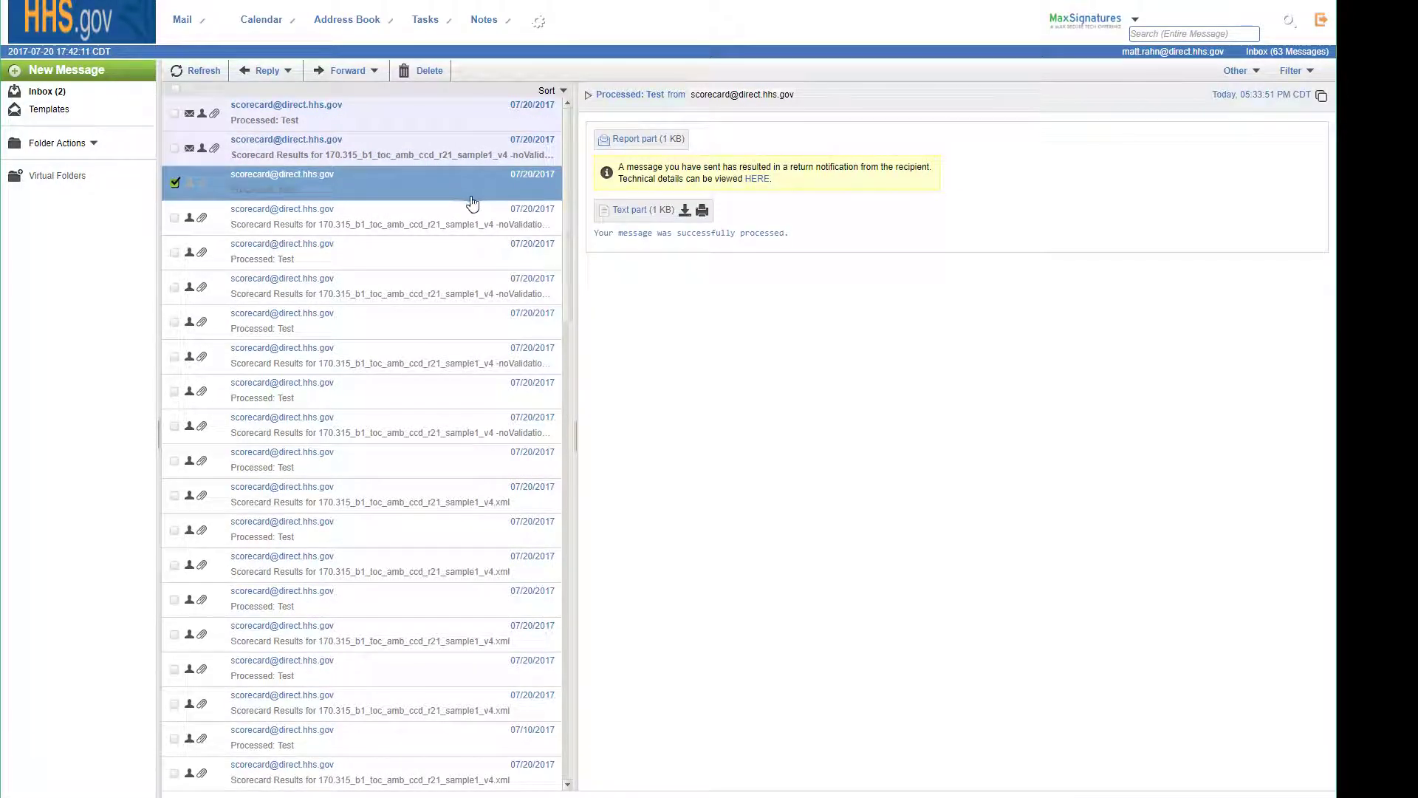
Check the 'Processed: Test' confirmation, then open Scorecard Results and its attached PDF report.
{"action": "left_click", "coordinate": [322, 114]}
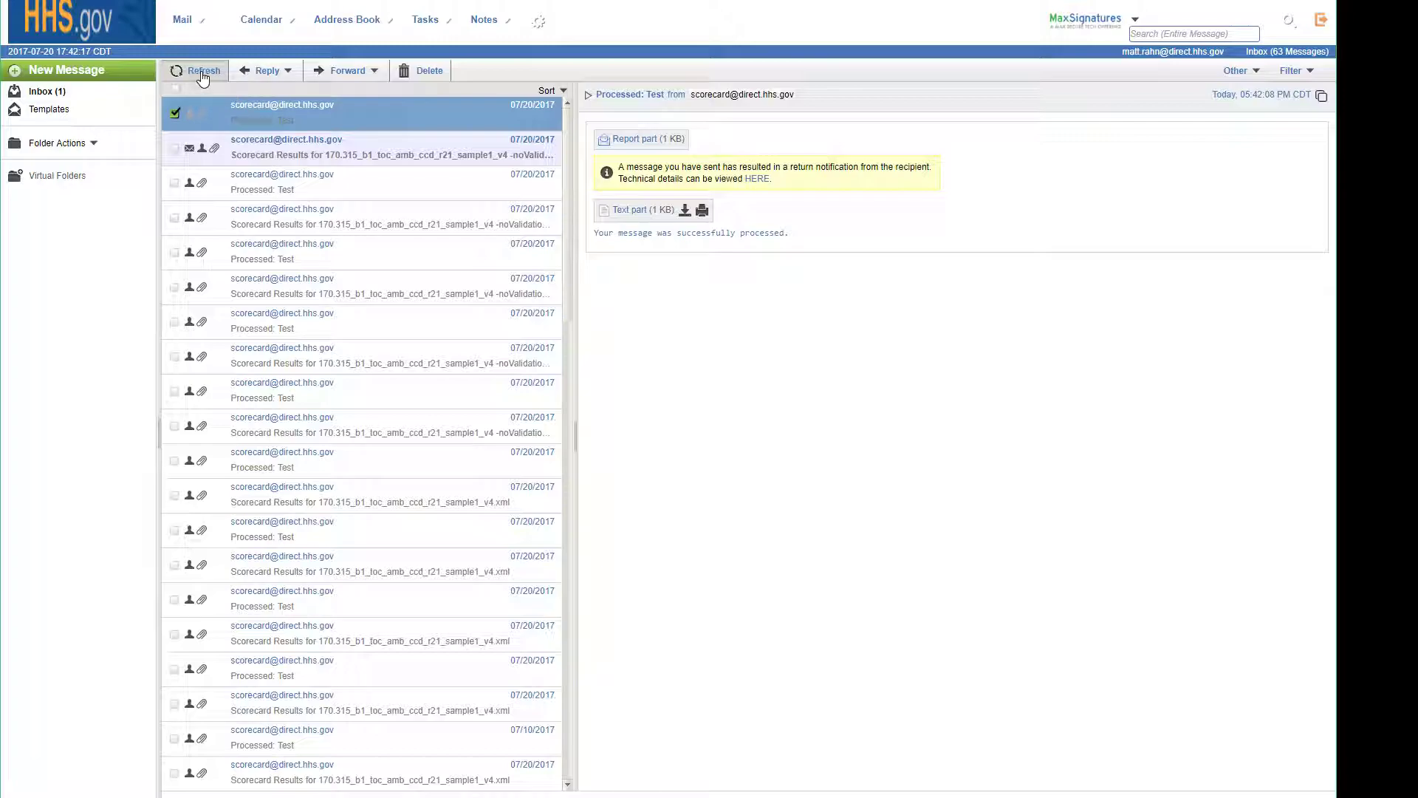
{"action": "left_click", "coordinate": [290, 144]}
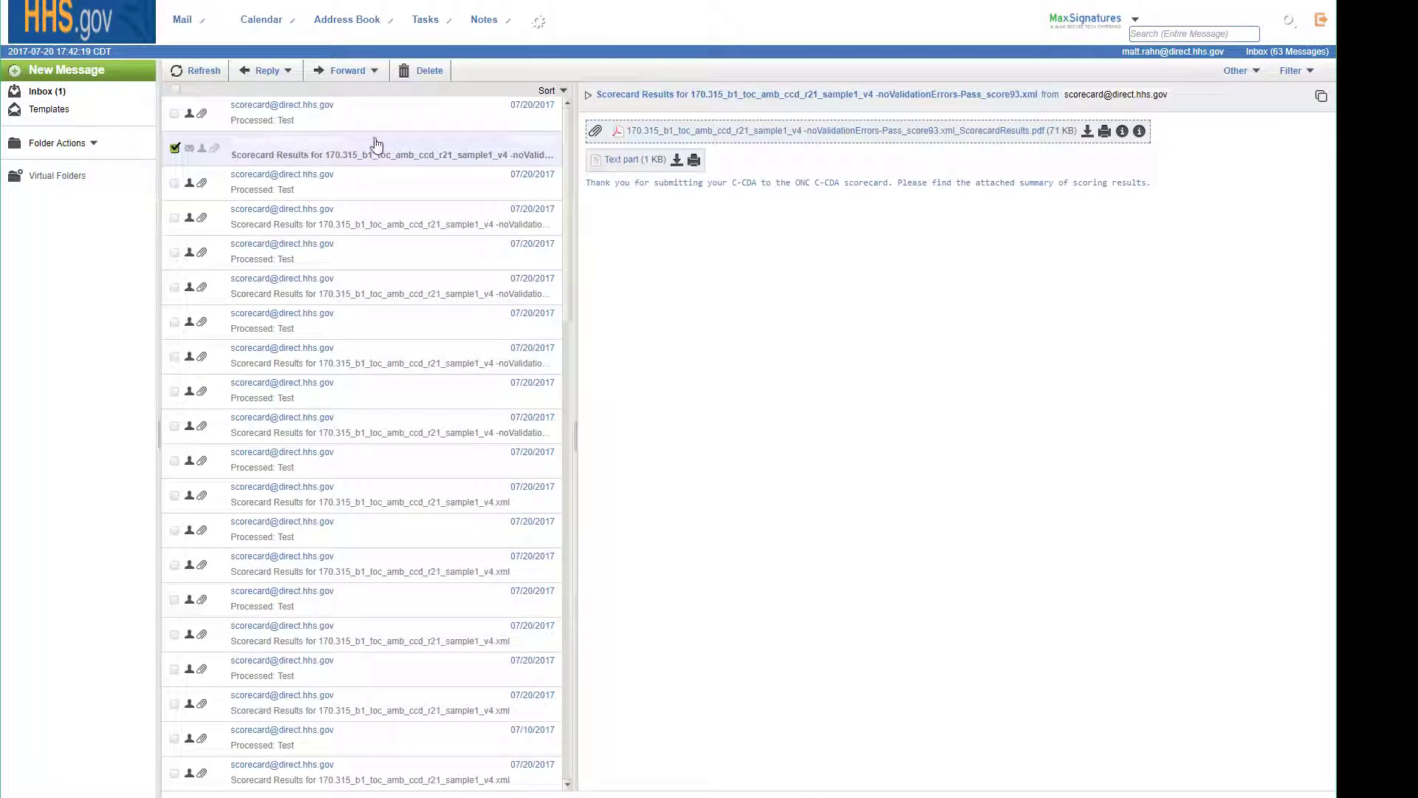
{"action": "left_click", "coordinate": [696, 132]}
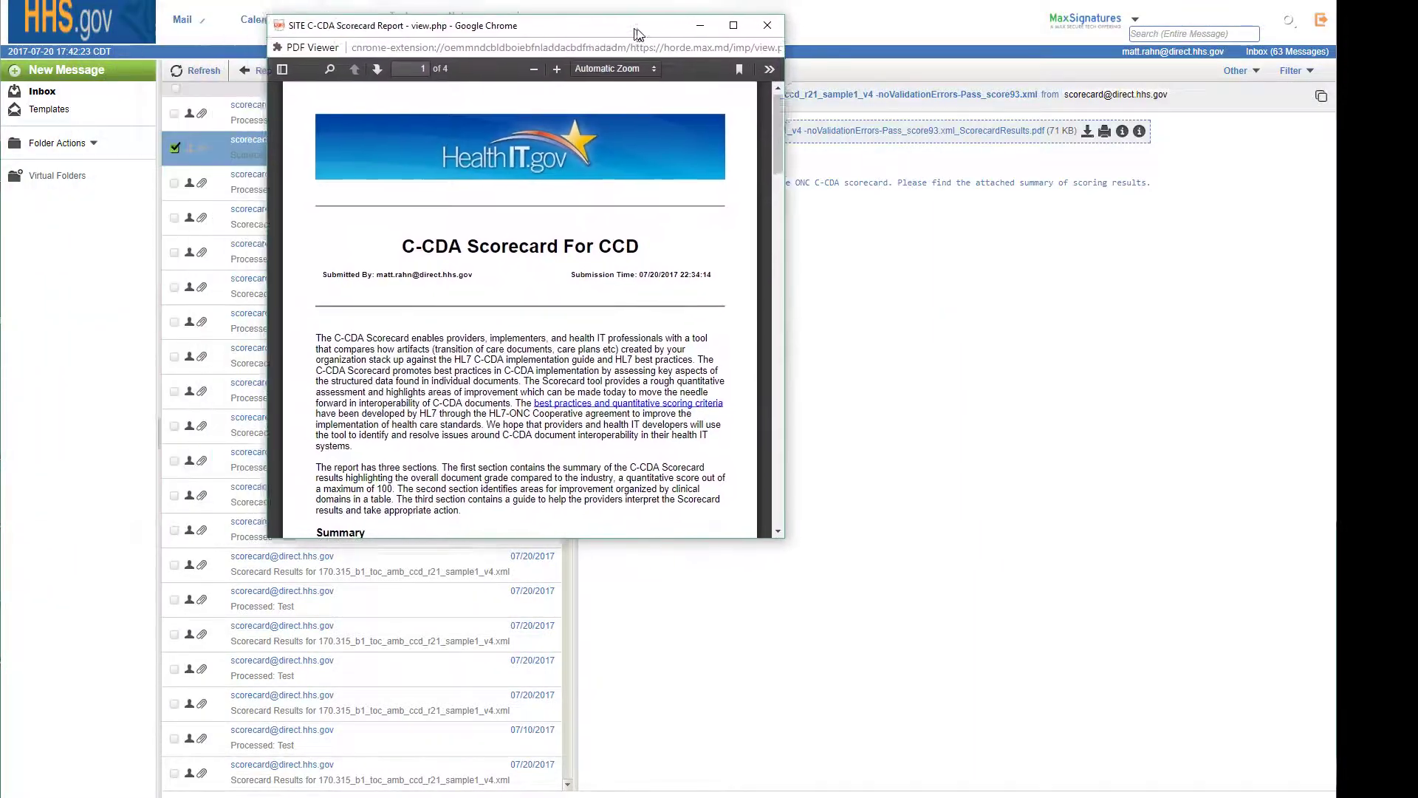
Maximize the C-CDA Scorecard For CCD report to review its A- (94/100) summary.
{"action": "left_click", "coordinate": [773, 36]}
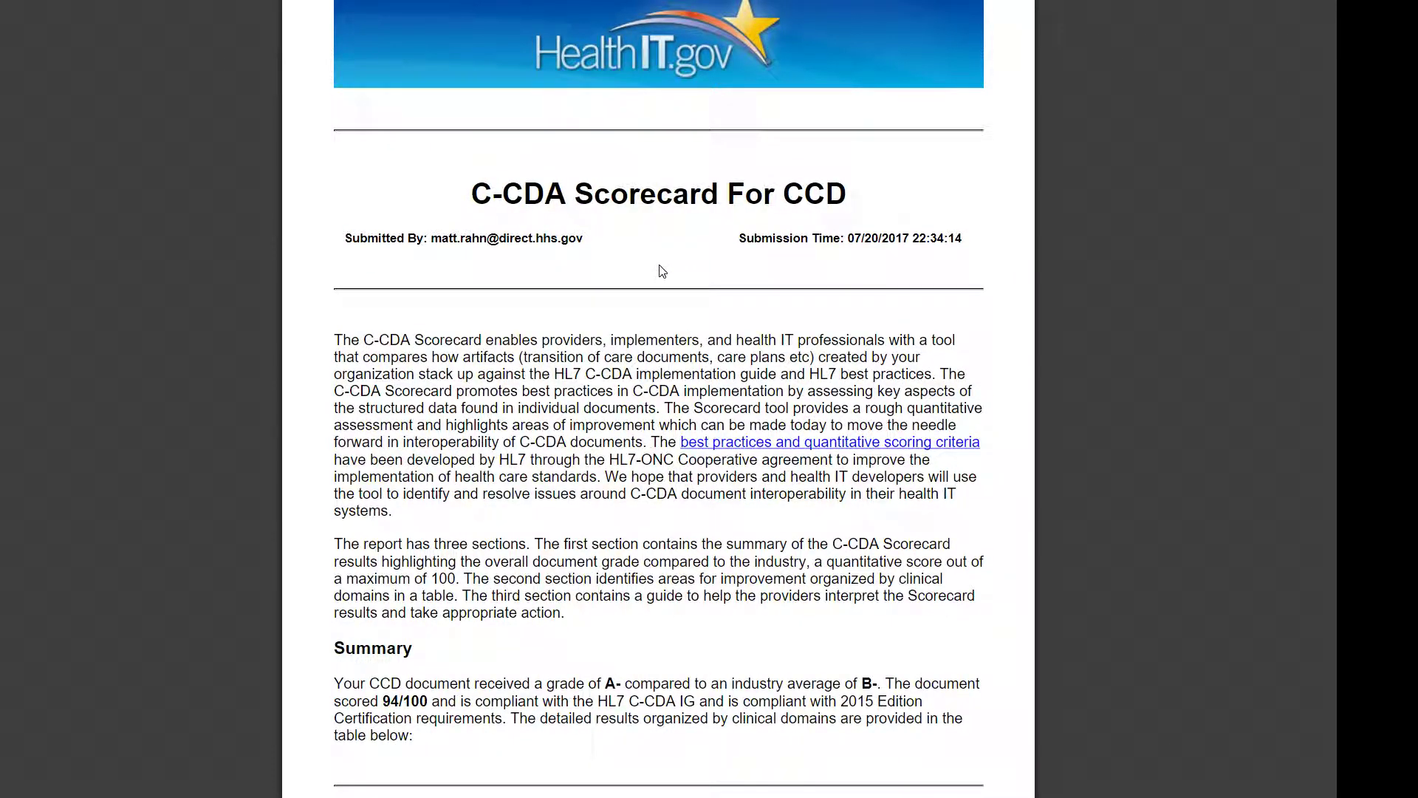
{"action": "scroll", "coordinate": [661, 270], "scroll_direction": "down", "scroll_amount": 4}
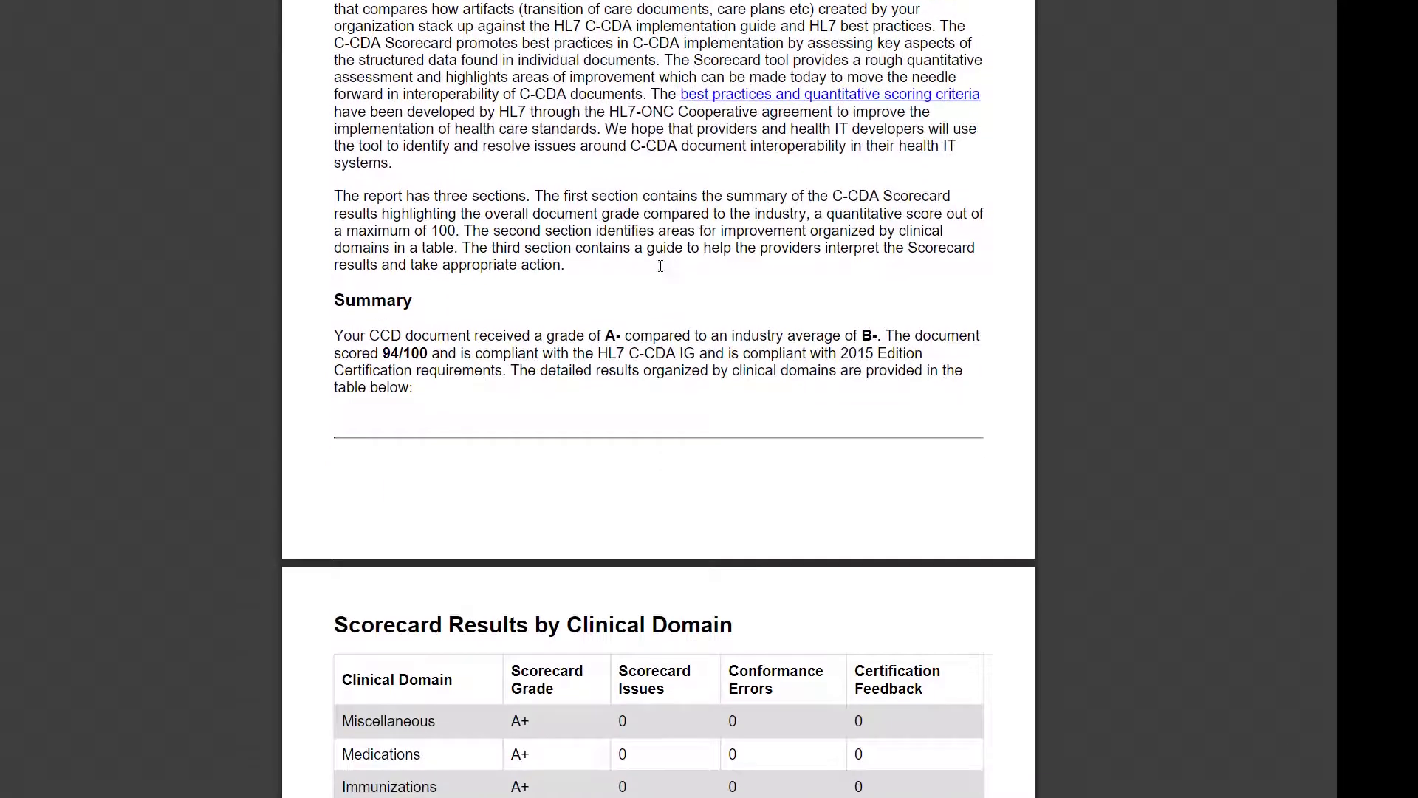
{"action": "scroll", "coordinate": [660, 269], "scroll_direction": "down", "scroll_amount": 2}
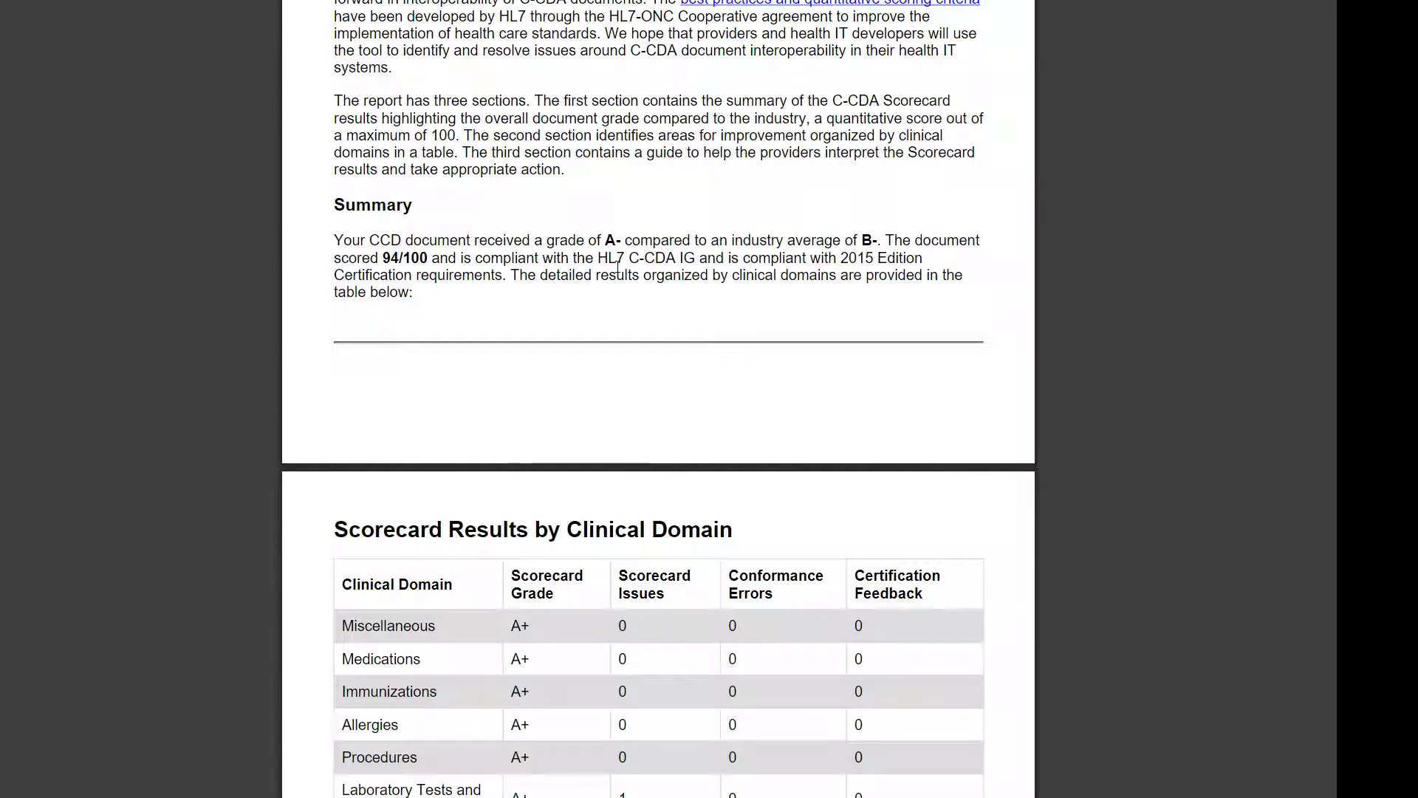
{"action": "scroll", "coordinate": [619, 269], "scroll_direction": "down", "scroll_amount": 3}
{"action": "scroll", "coordinate": [618, 269], "scroll_direction": "down", "scroll_amount": 3}
{"action": "scroll", "coordinate": [618, 269], "scroll_direction": "down", "scroll_amount": 2}
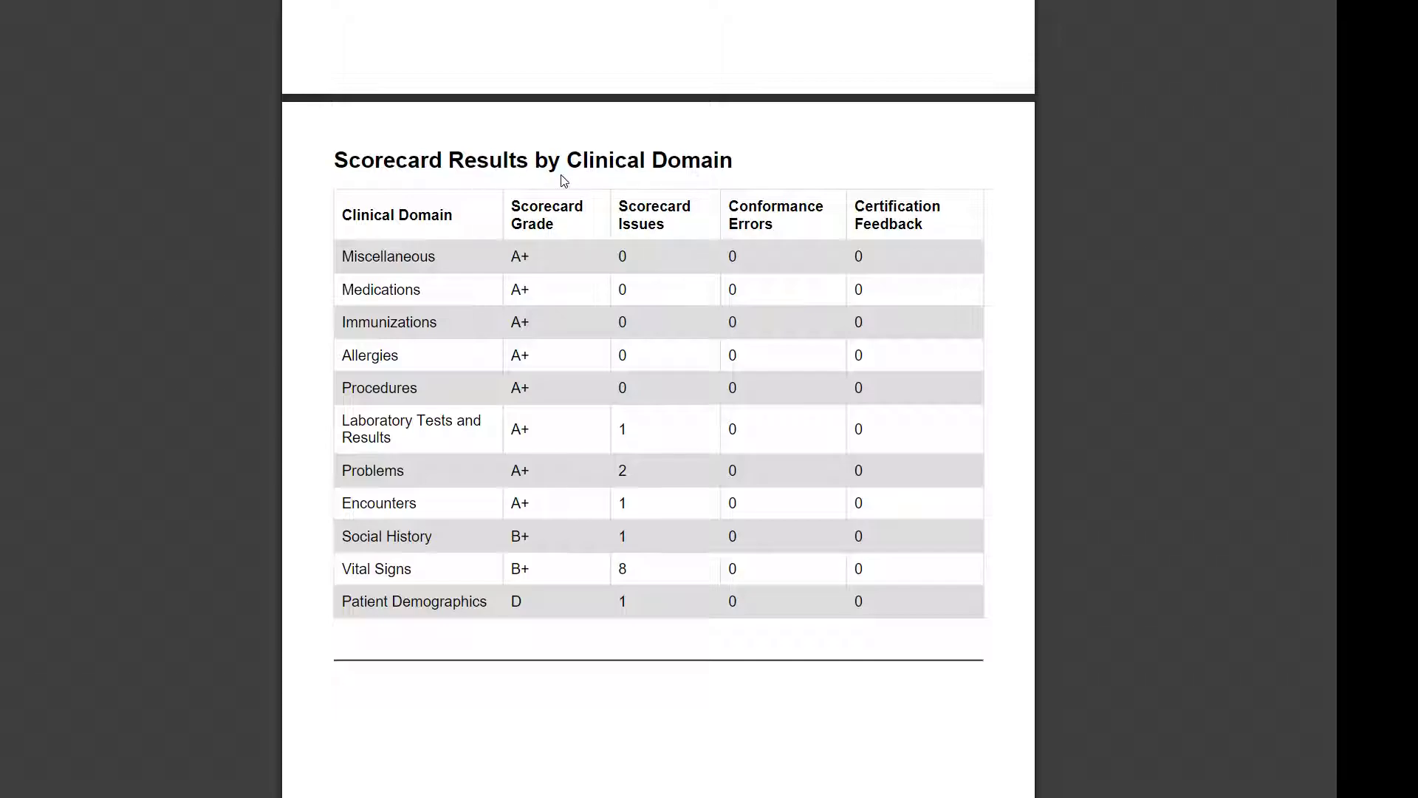
{"action": "scroll", "coordinate": [565, 202], "scroll_direction": "down", "scroll_amount": 4}
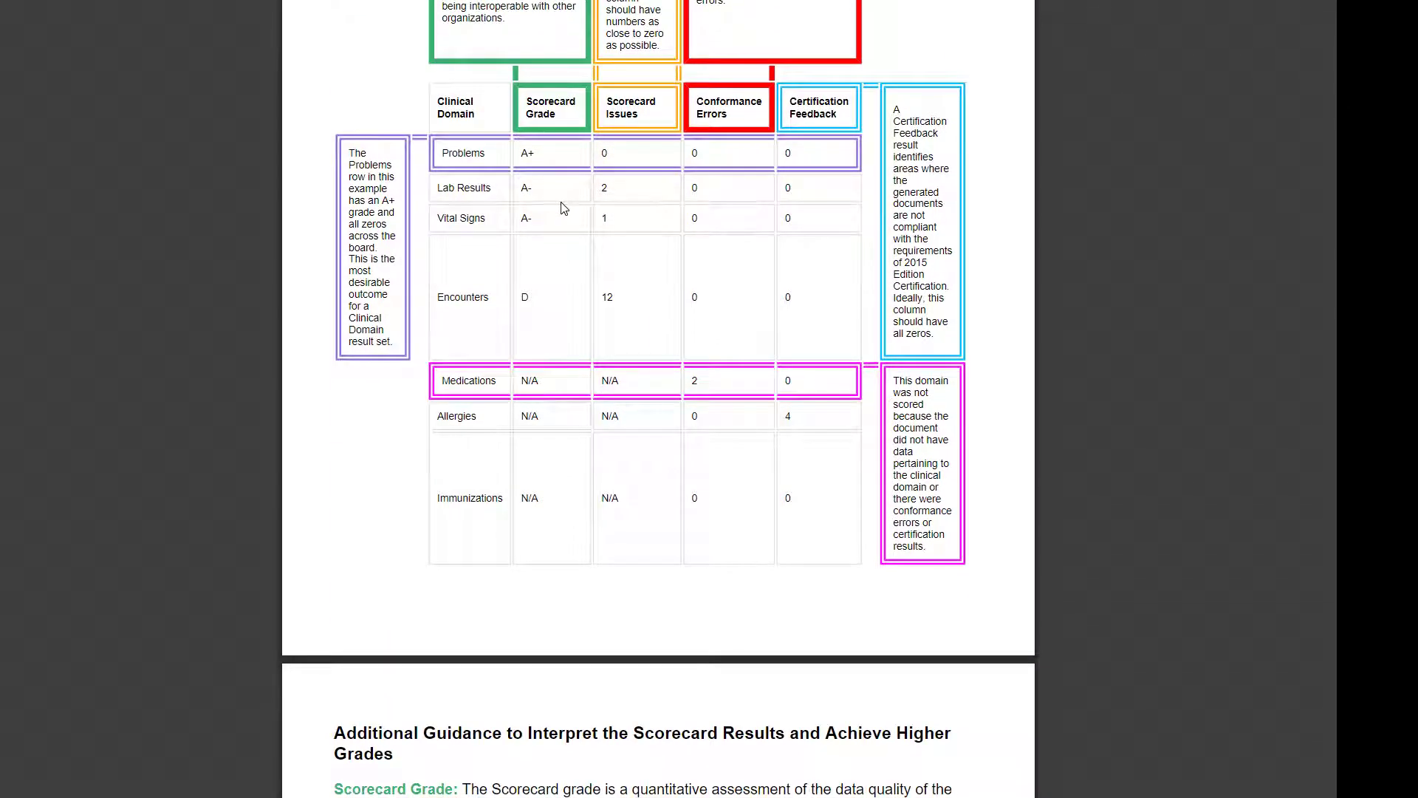
{"action": "scroll", "coordinate": [563, 203], "scroll_direction": "down", "scroll_amount": 3}
{"action": "scroll", "coordinate": [560, 209], "scroll_direction": "down", "scroll_amount": 1}
{"action": "scroll", "coordinate": [559, 209], "scroll_direction": "down", "scroll_amount": 1}
{"action": "scroll", "coordinate": [560, 212], "scroll_direction": "down", "scroll_amount": 1}
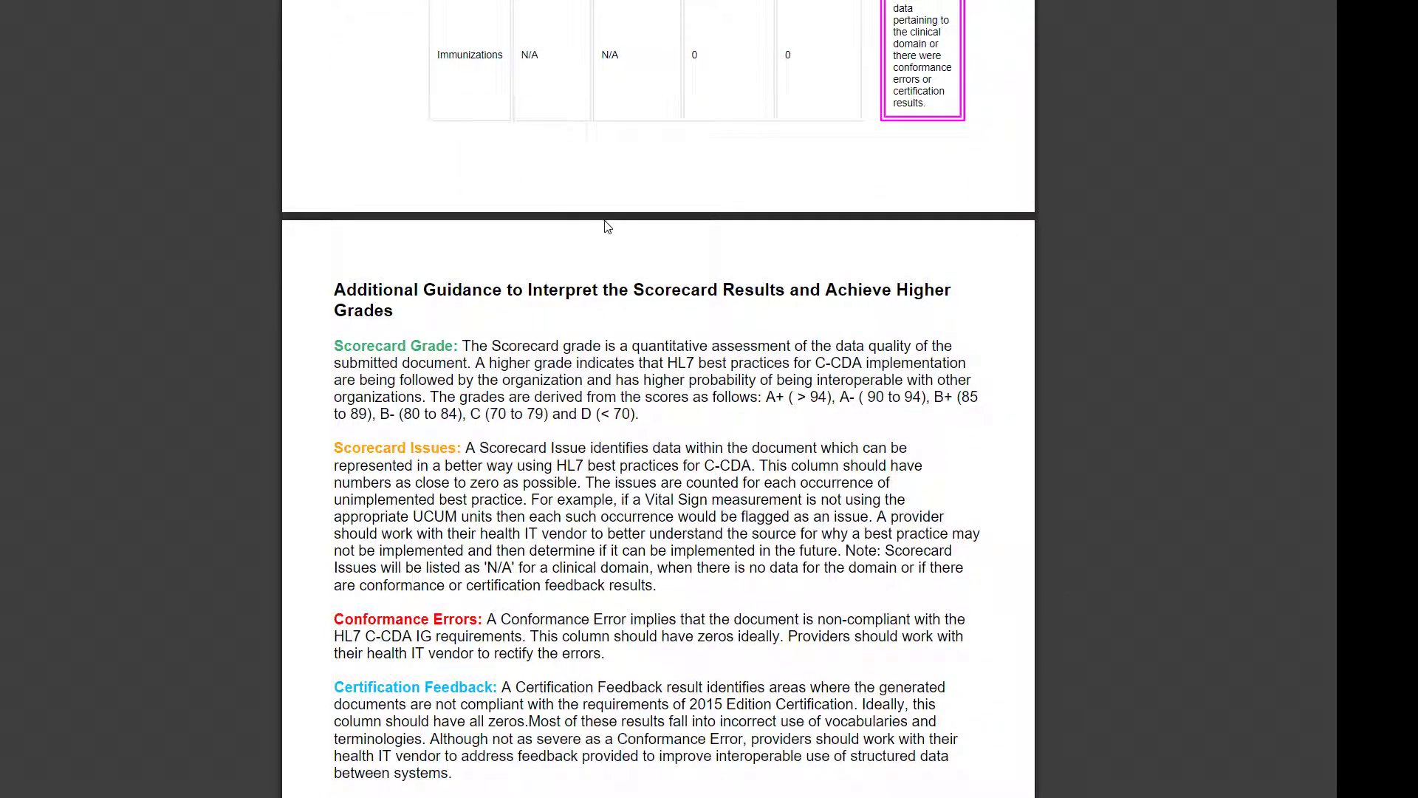
{"action": "scroll", "coordinate": [606, 225], "scroll_direction": "down", "scroll_amount": 2}
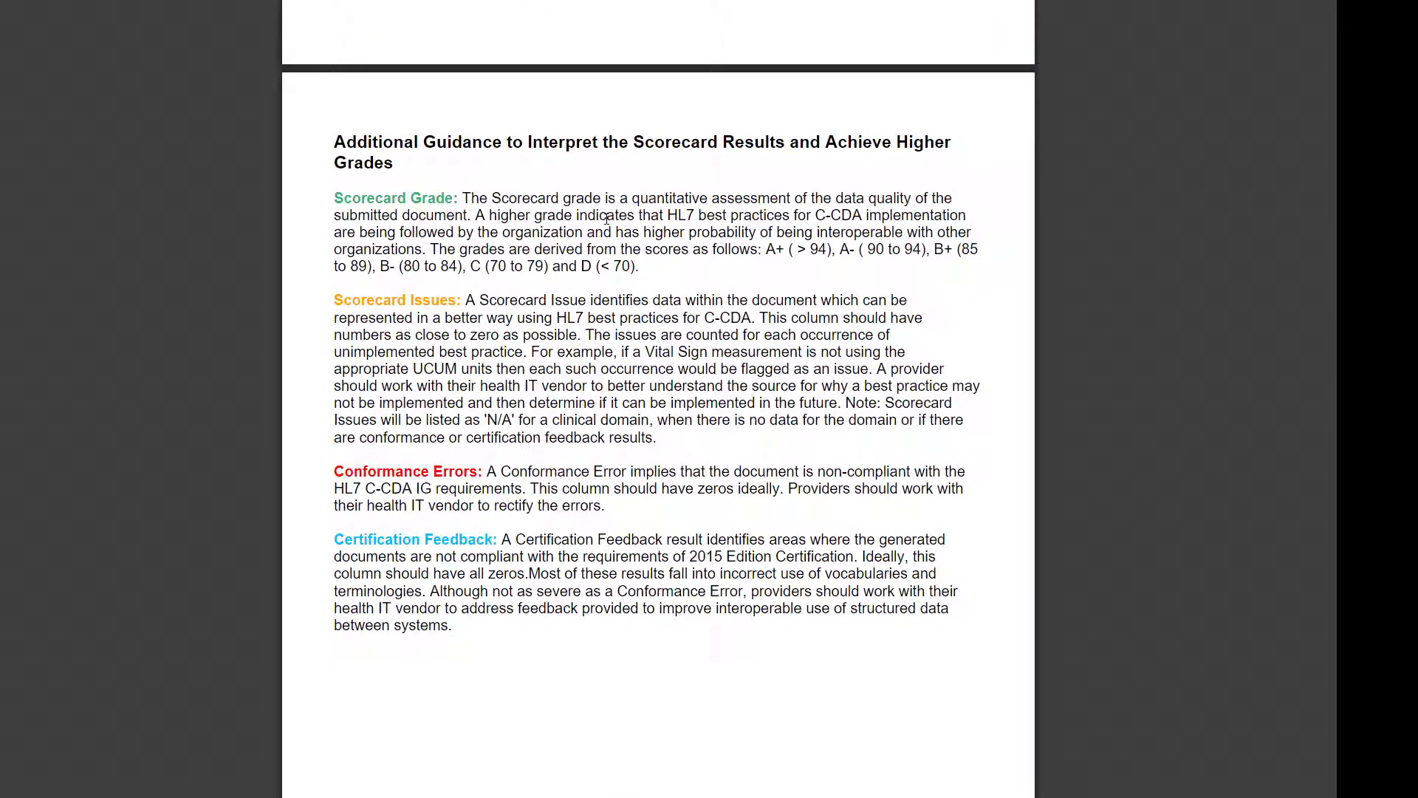